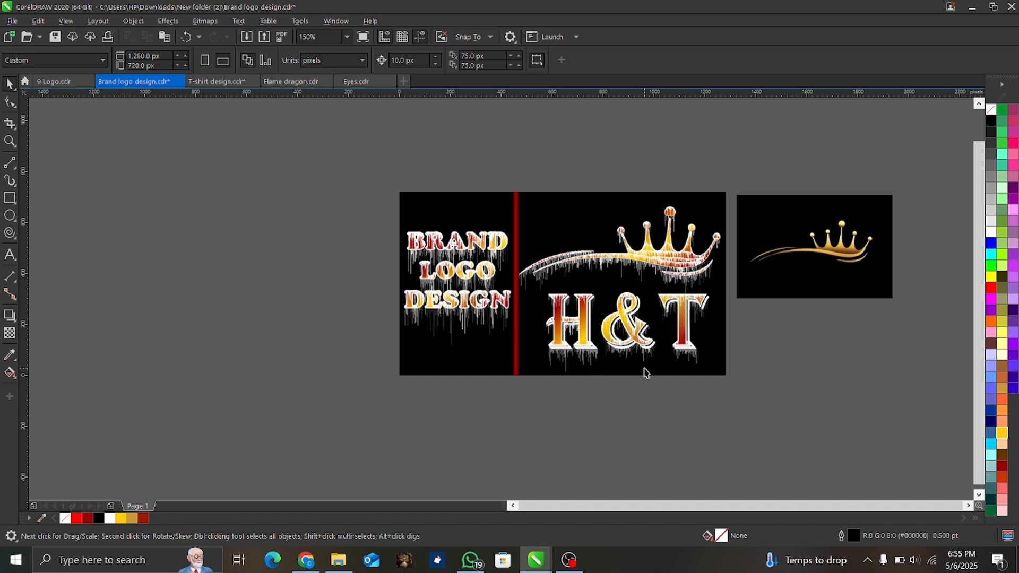
# - Add the artistic text "H&T" in the empty area to the left of the page
pyautogui.click(9, 255)
pyautogui.click(168, 237)
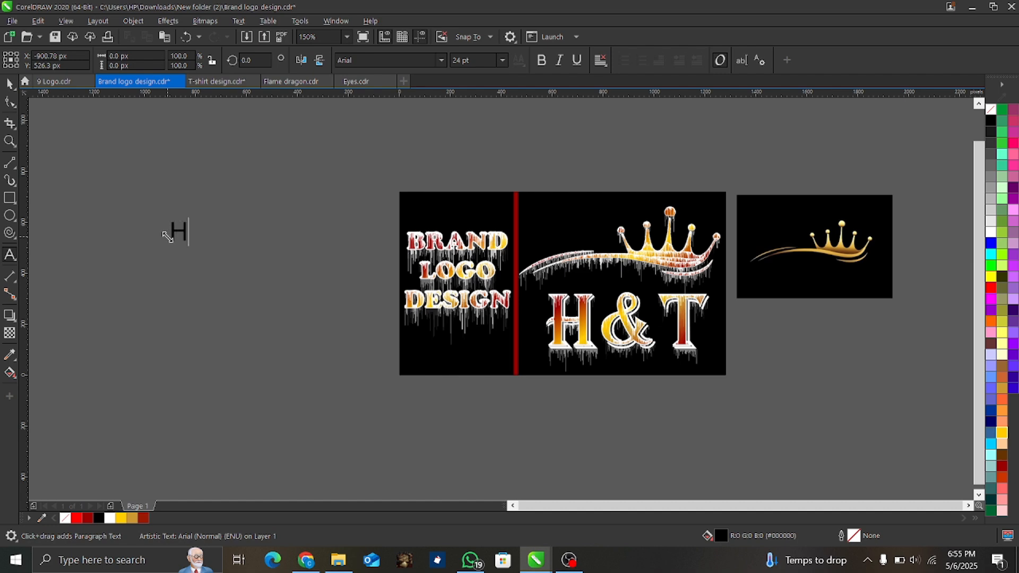
pyautogui.write('H&T')
pyautogui.click(9, 84)
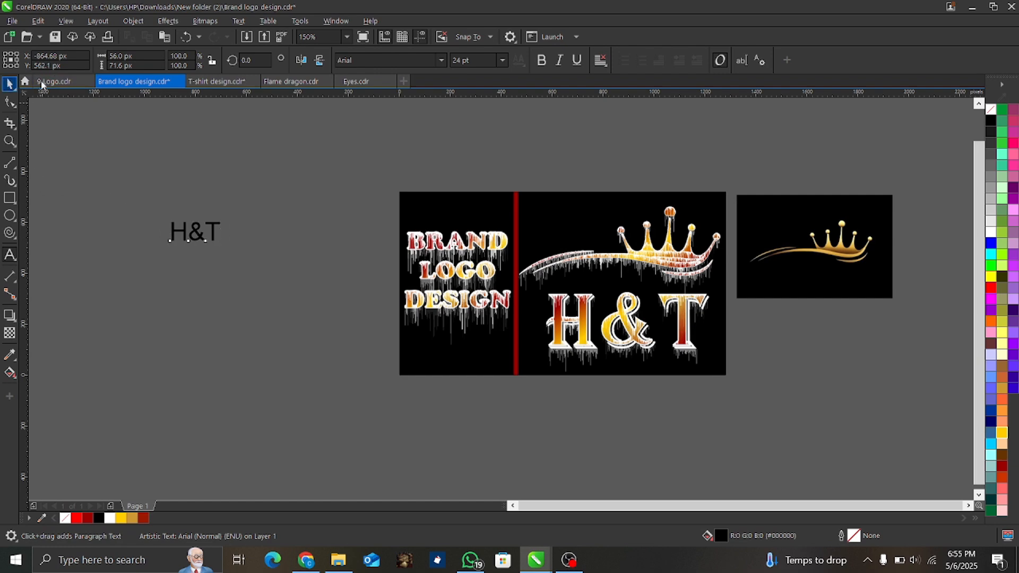
# - Set the new H&T text in the Algerian font and enlarge it proportionally to about 700 px wide
pyautogui.click(372, 61)
pyautogui.write('A')
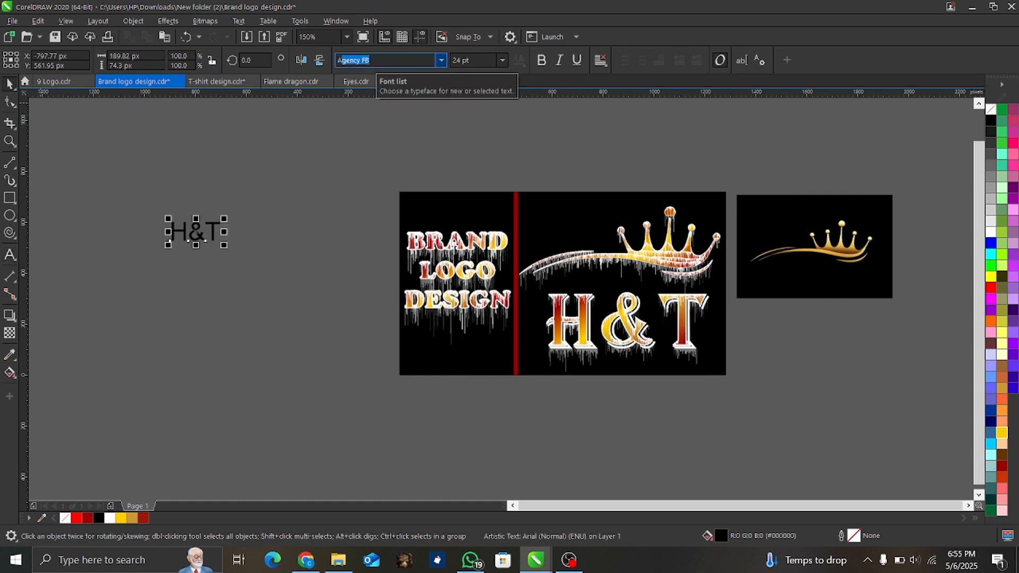
pyautogui.write('lgerian')
pyautogui.press('Return')
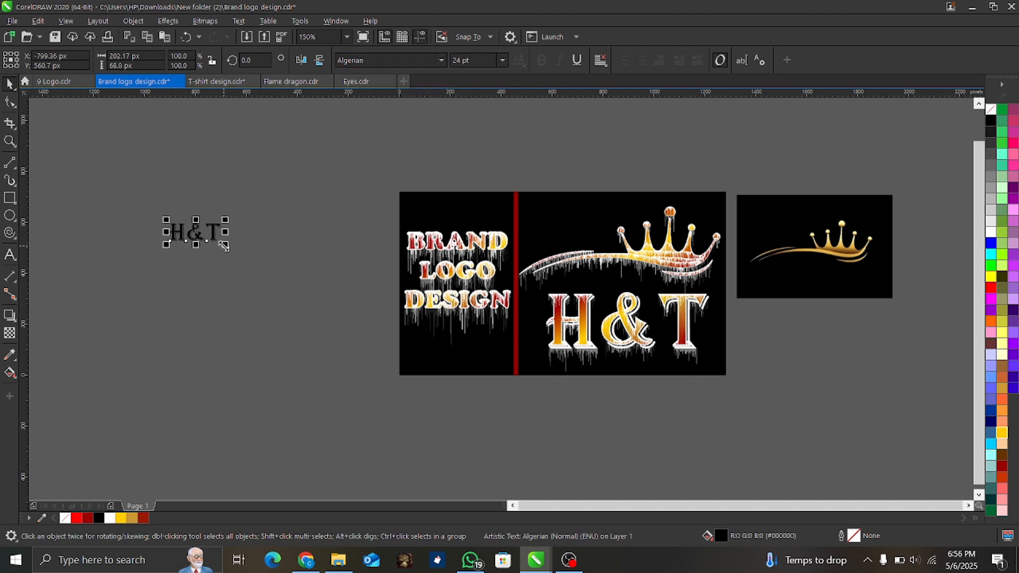
pyautogui.moveTo(225, 245); pyautogui.dragTo(356, 313)
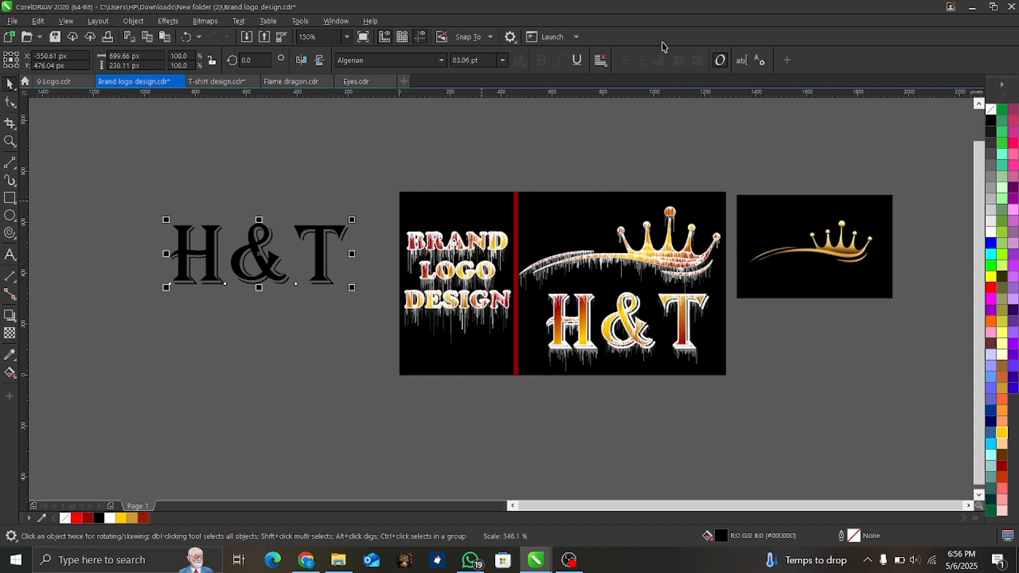
# - Give the new H&T text a white outline 1.0 pt thick
pyautogui.rightClick(991, 234)
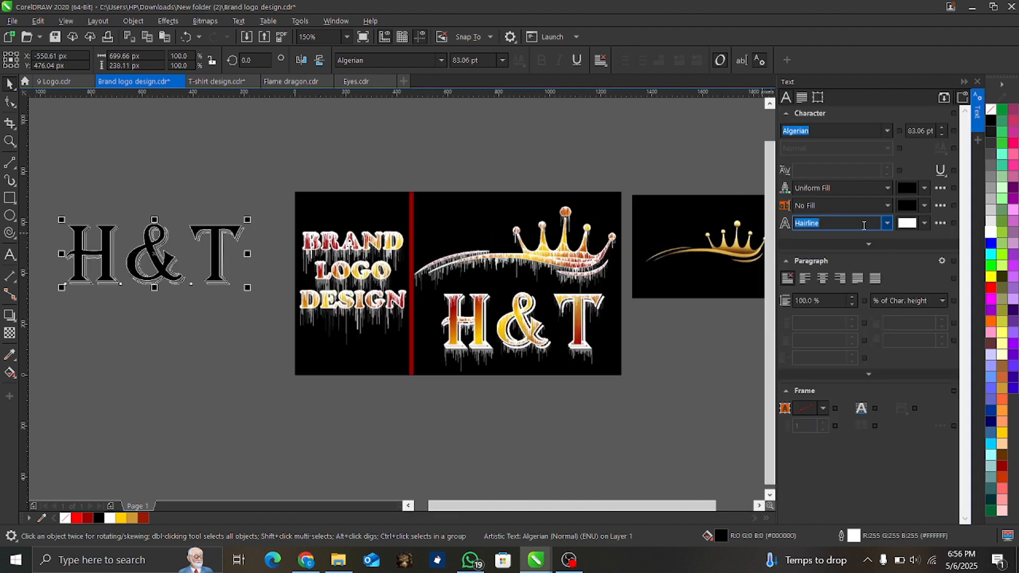
pyautogui.click(887, 230)
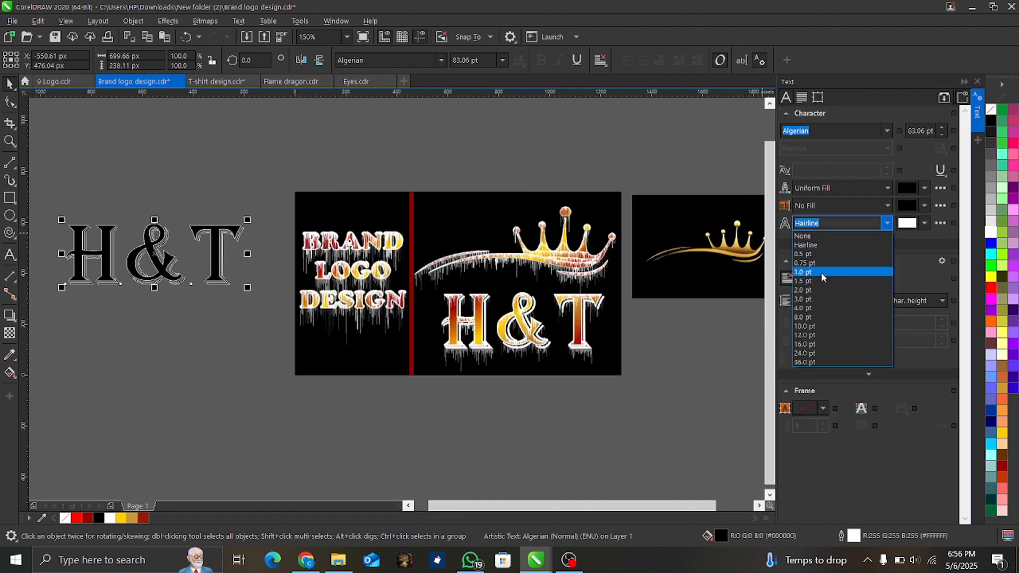
pyautogui.click(821, 275)
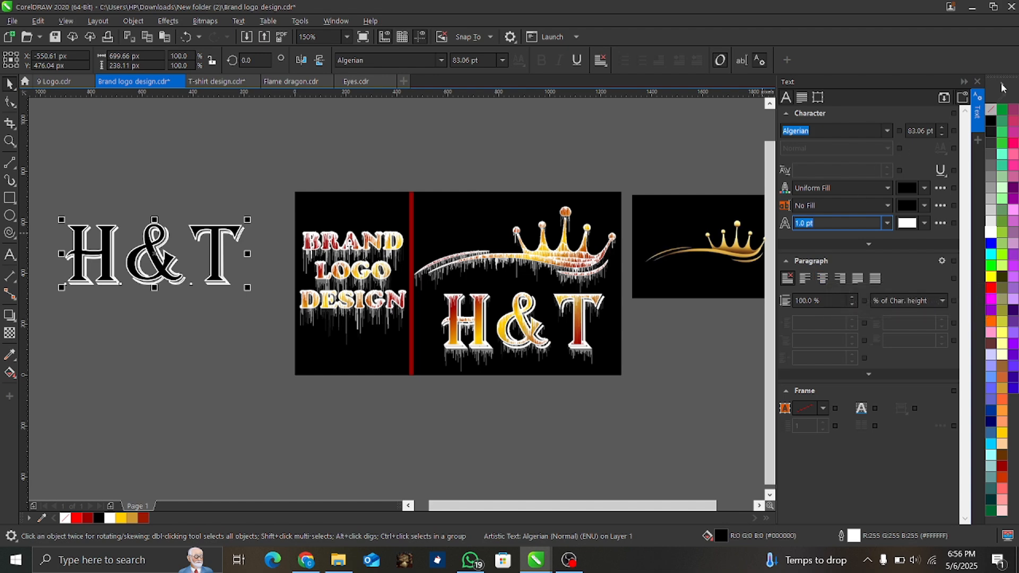
pyautogui.click(979, 82)
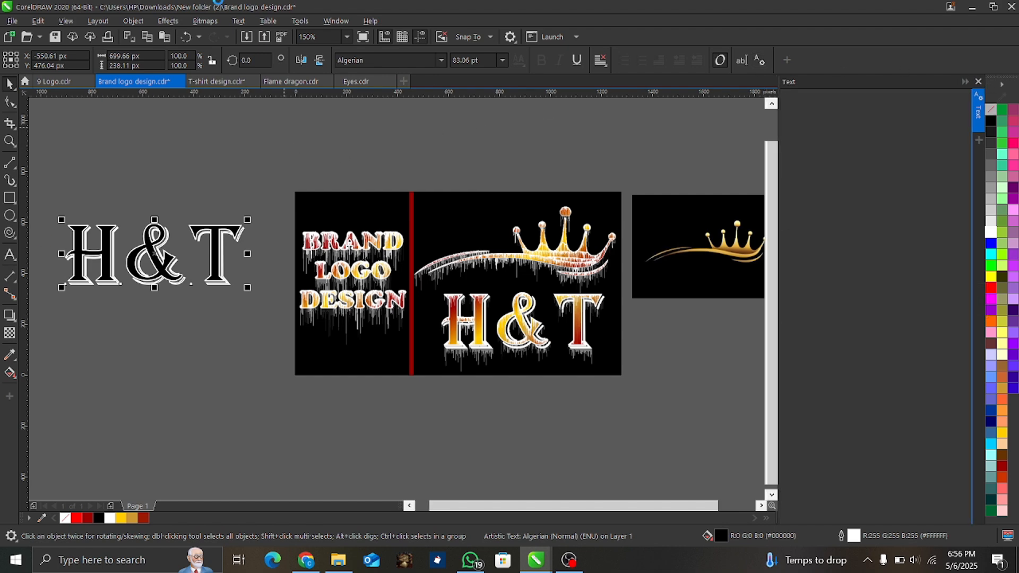
# - Apply a diagonal linear fountain fill to the new H&T text, with both end colours set to dark red
pyautogui.click(6, 373)
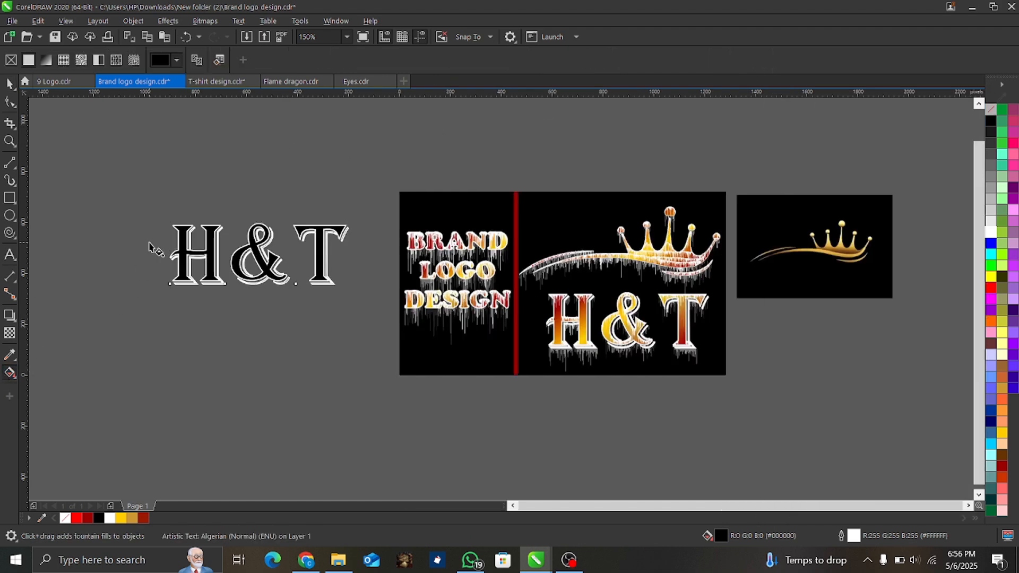
pyautogui.moveTo(149, 242); pyautogui.dragTo(223, 339)
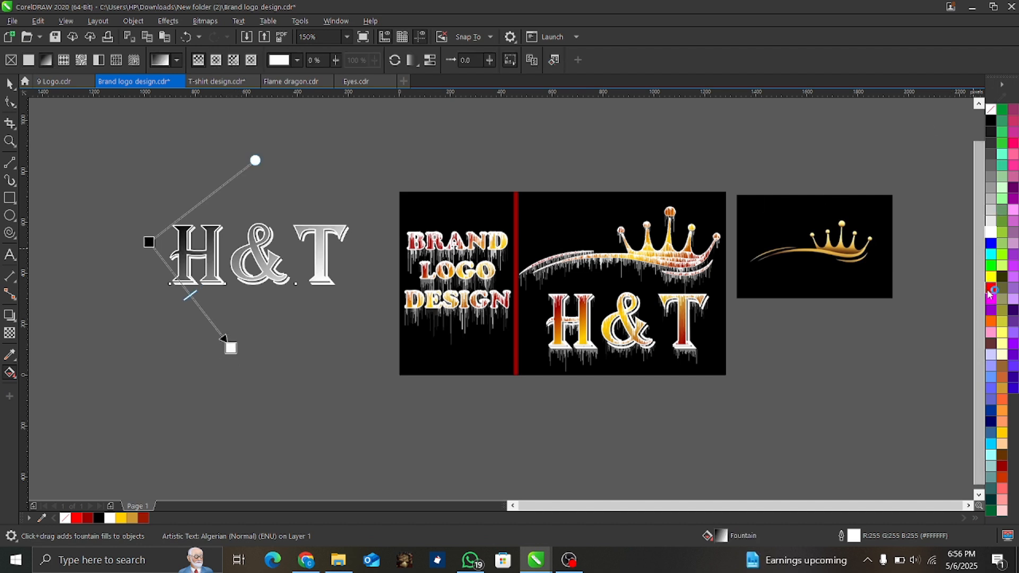
pyautogui.click(988, 291)
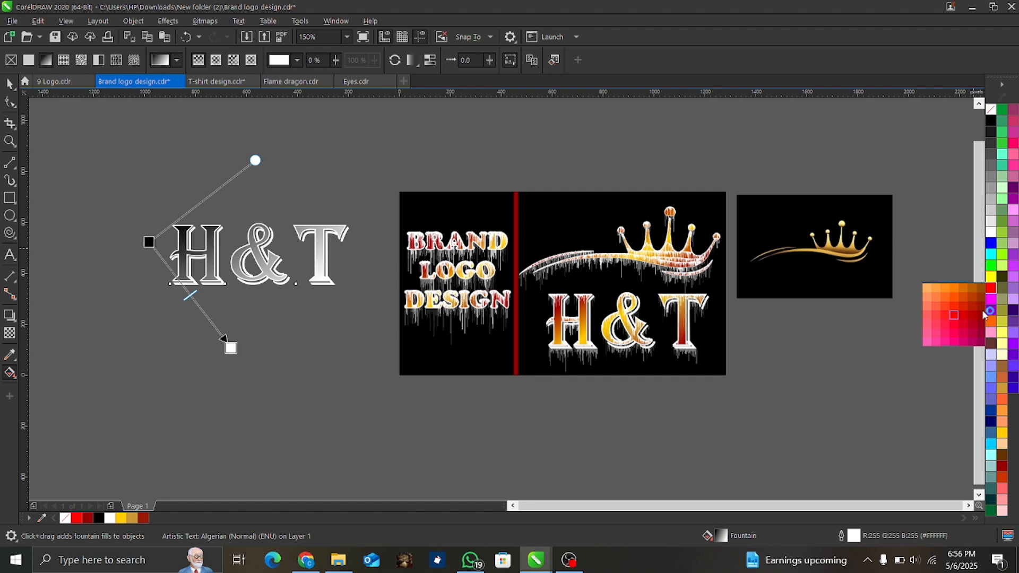
pyautogui.click(981, 313)
pyautogui.click(149, 242)
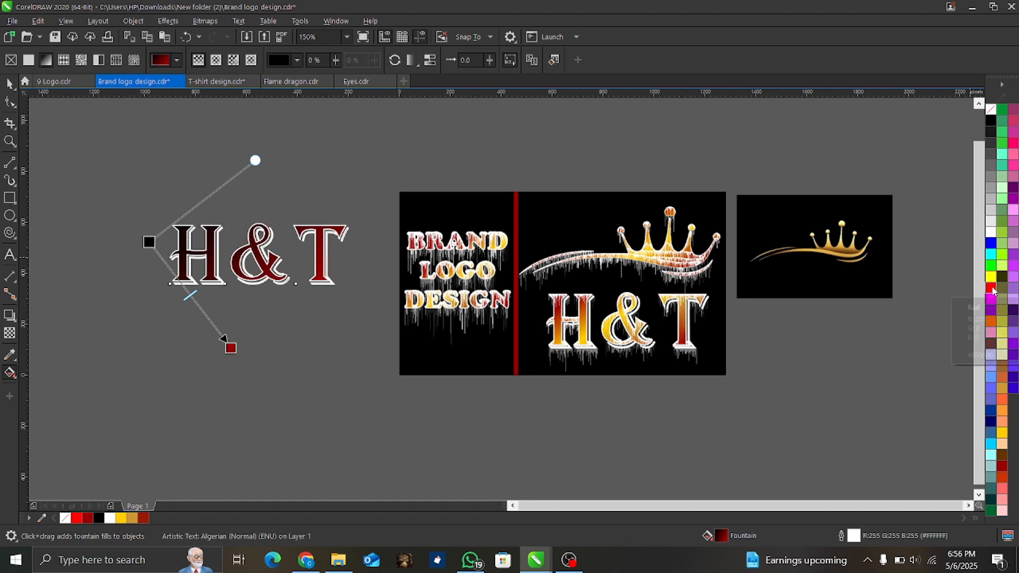
pyautogui.click(992, 289)
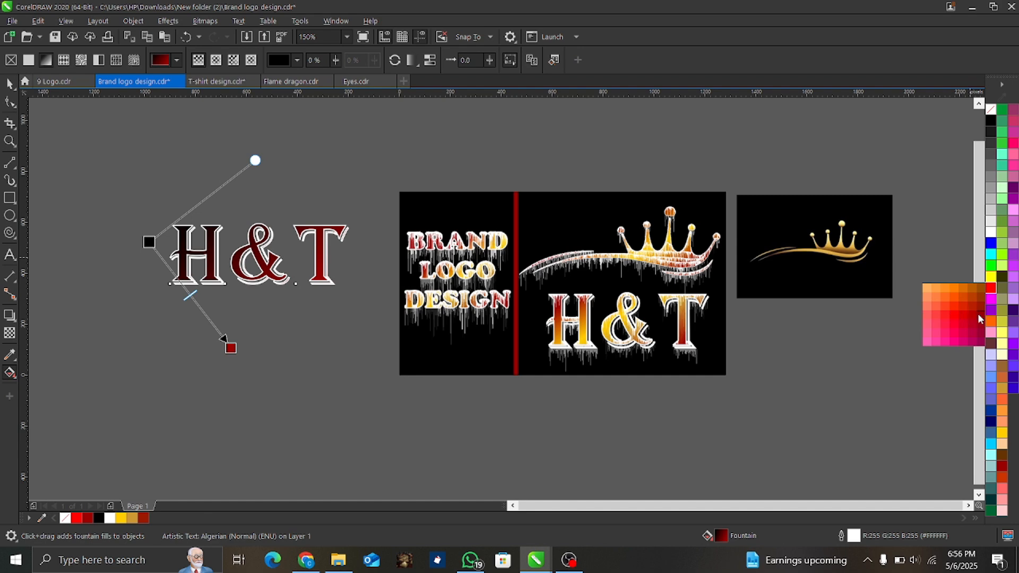
pyautogui.click(981, 319)
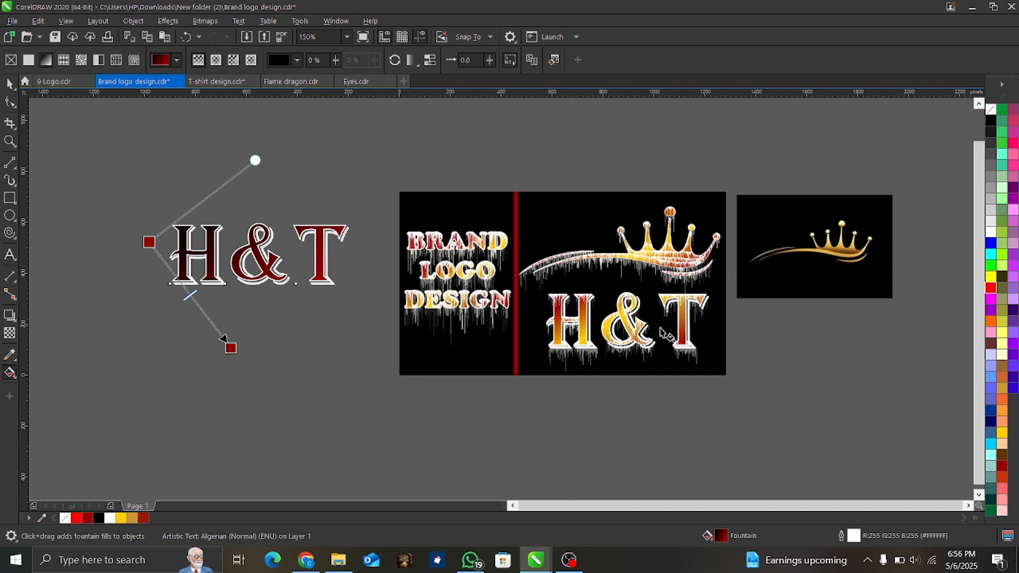
# - Add a golden yellow colour node at 45% of the H&T text's fountain fill
pyautogui.doubleClick(186, 291)
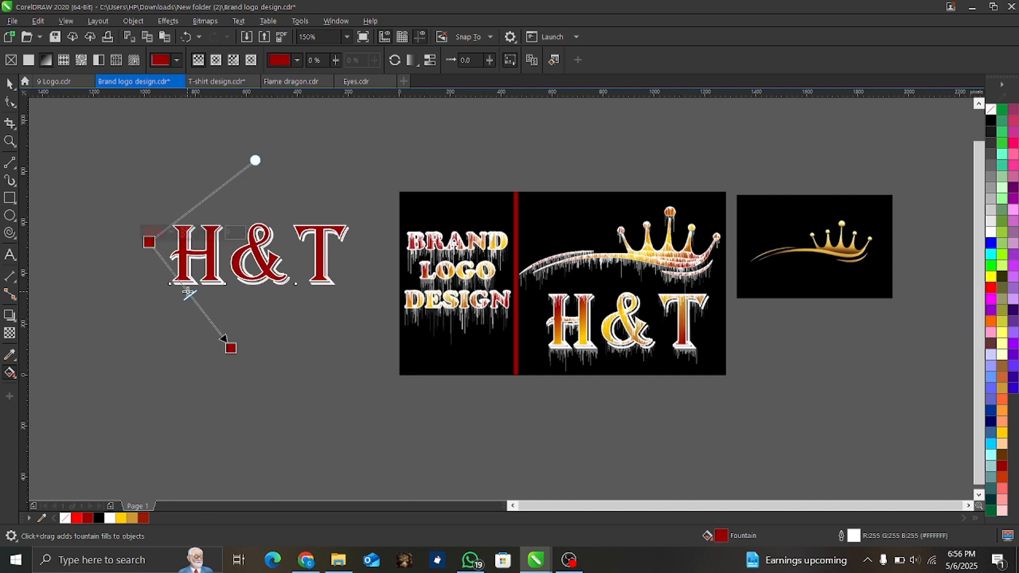
pyautogui.doubleClick(185, 292)
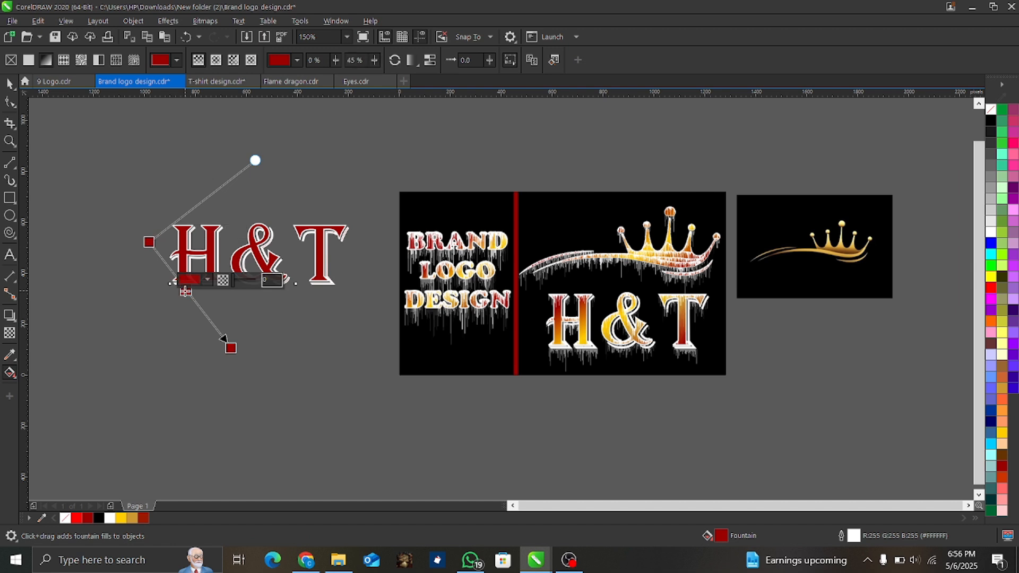
pyautogui.click(1002, 423)
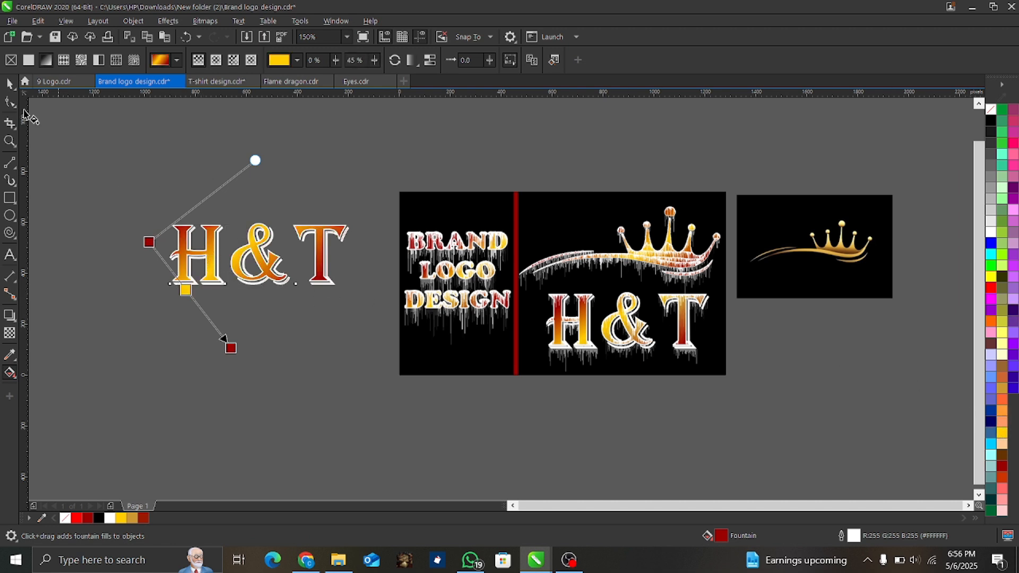
pyautogui.click(9, 84)
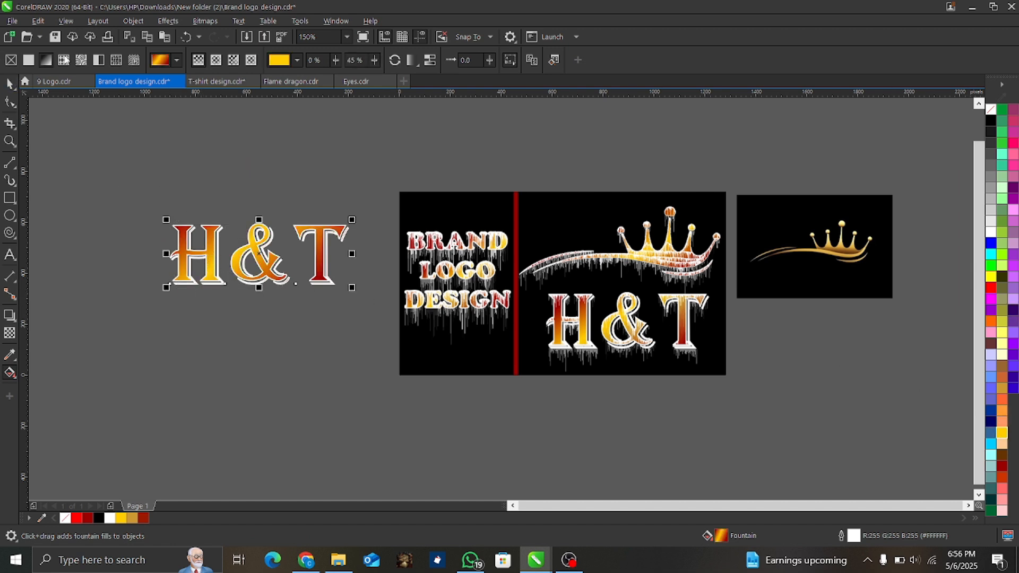
# - Convert the H&T text to a 300 dpi RGB bitmap with anti-aliasing and a transparent background
pyautogui.click(219, 21)
pyautogui.click(234, 40)
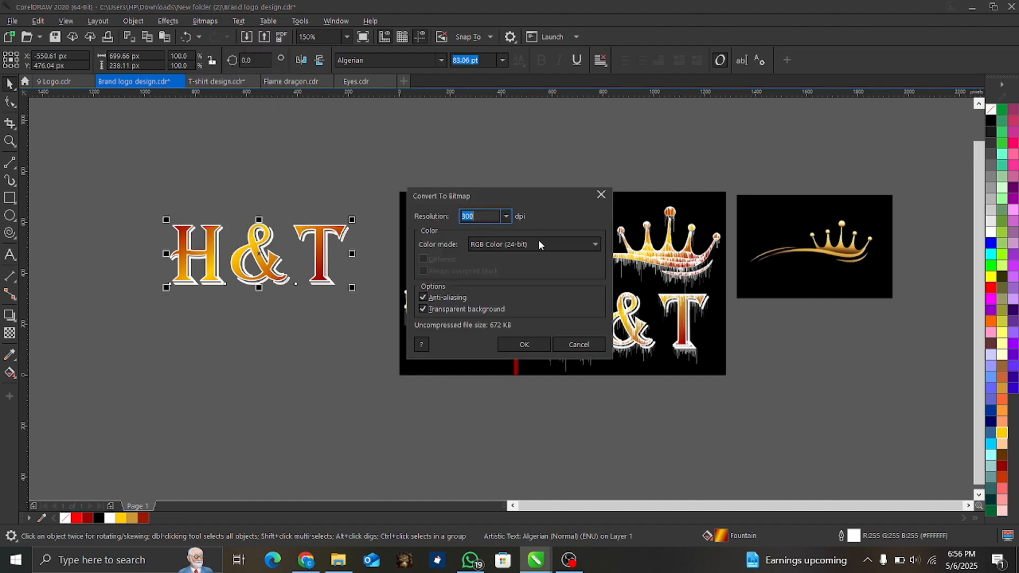
pyautogui.click(523, 343)
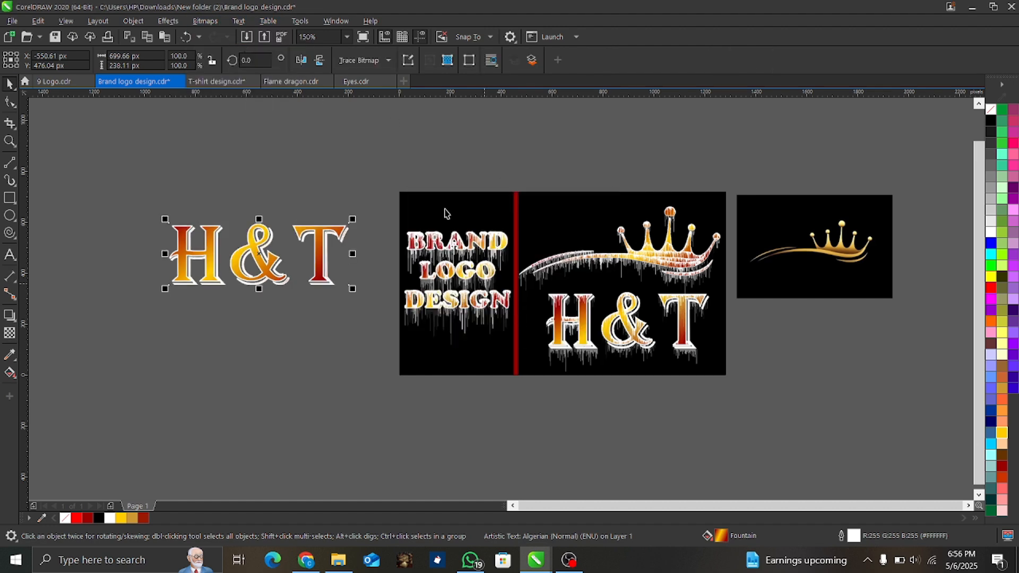
# - Apply the Wet Paint distortion to the H&T bitmap with wetness 48 and percent 100
pyautogui.click(169, 20)
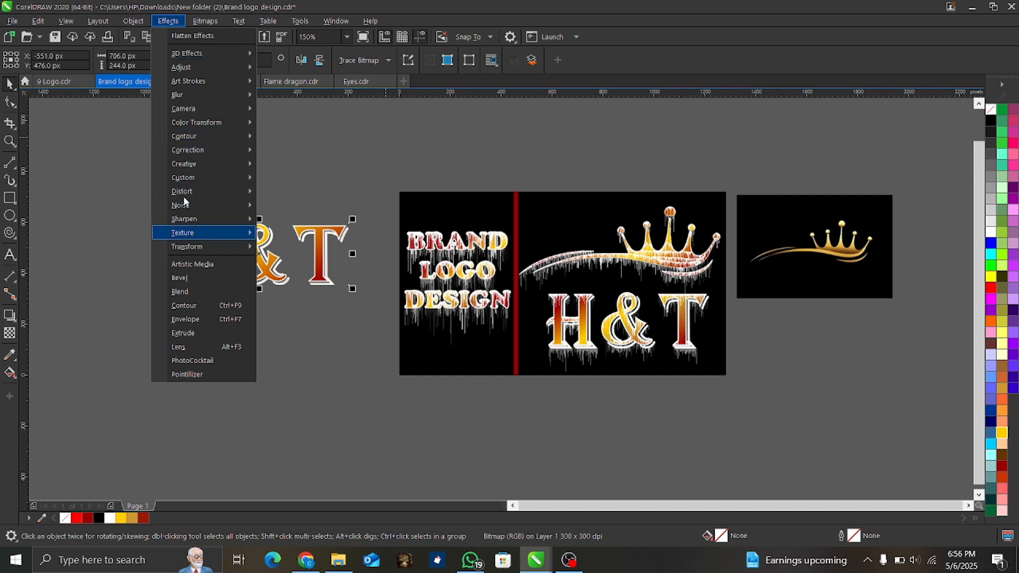
pyautogui.moveTo(180, 206)
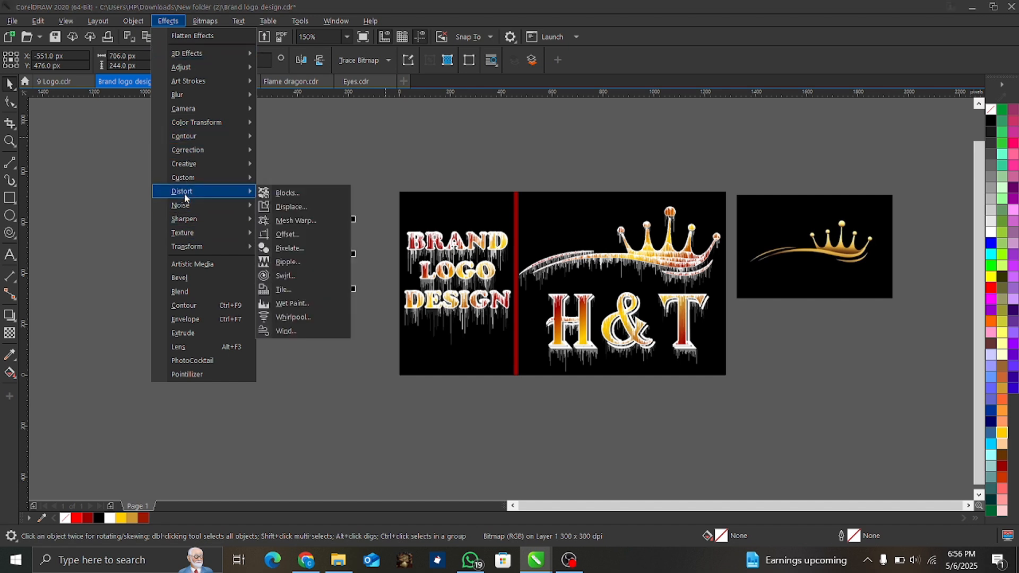
pyautogui.click(283, 304)
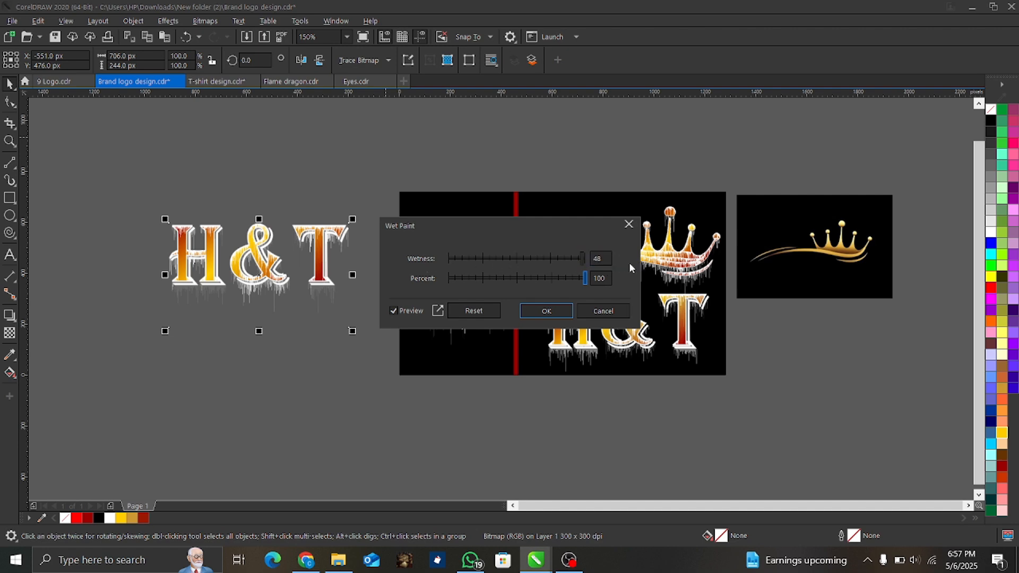
pyautogui.click(545, 310)
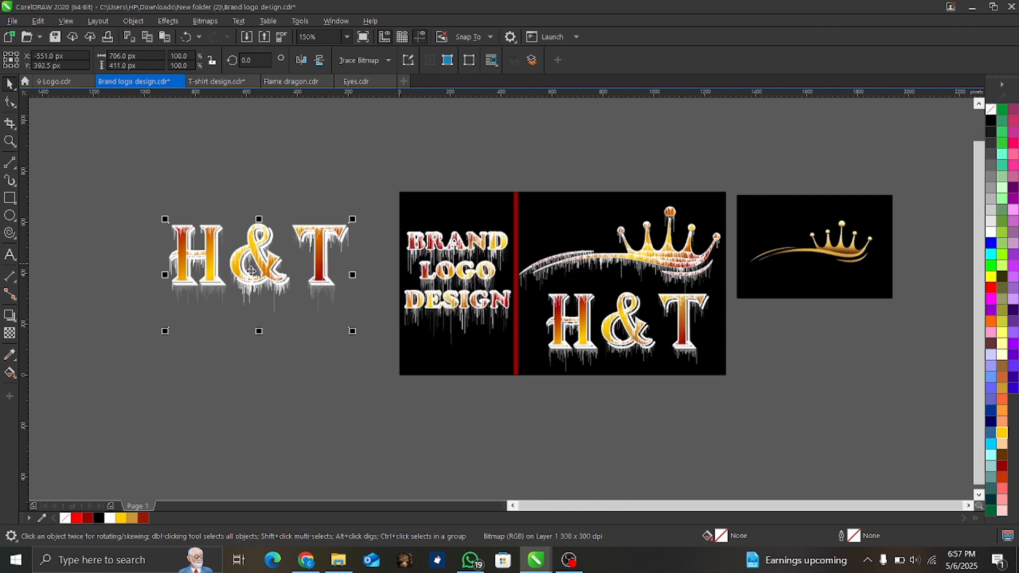
# - Move the black crown image below the dripping H&T lettering and convert it to vectors with Quick Trace
pyautogui.moveTo(816, 233); pyautogui.dragTo(275, 334)
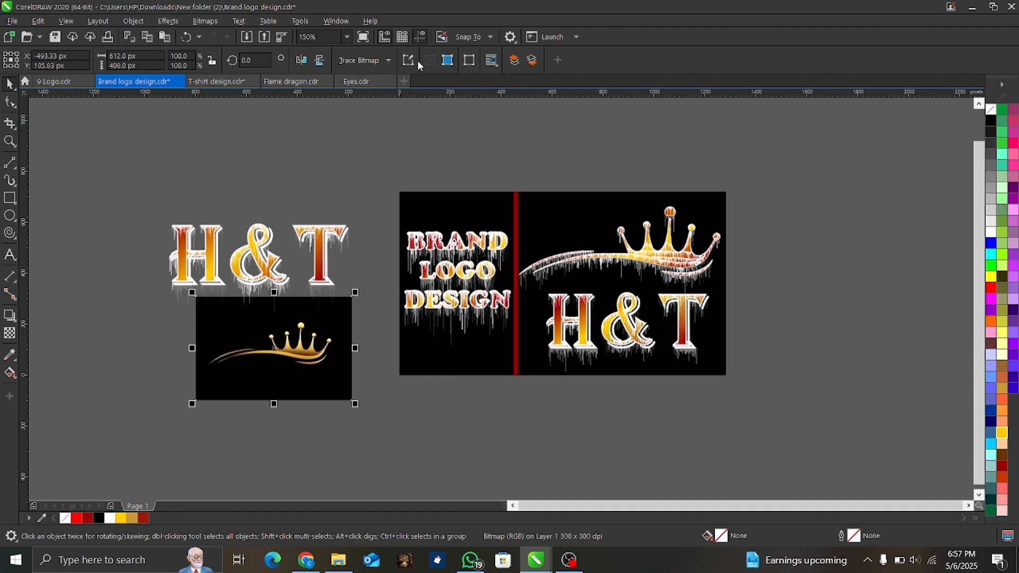
pyautogui.click(383, 61)
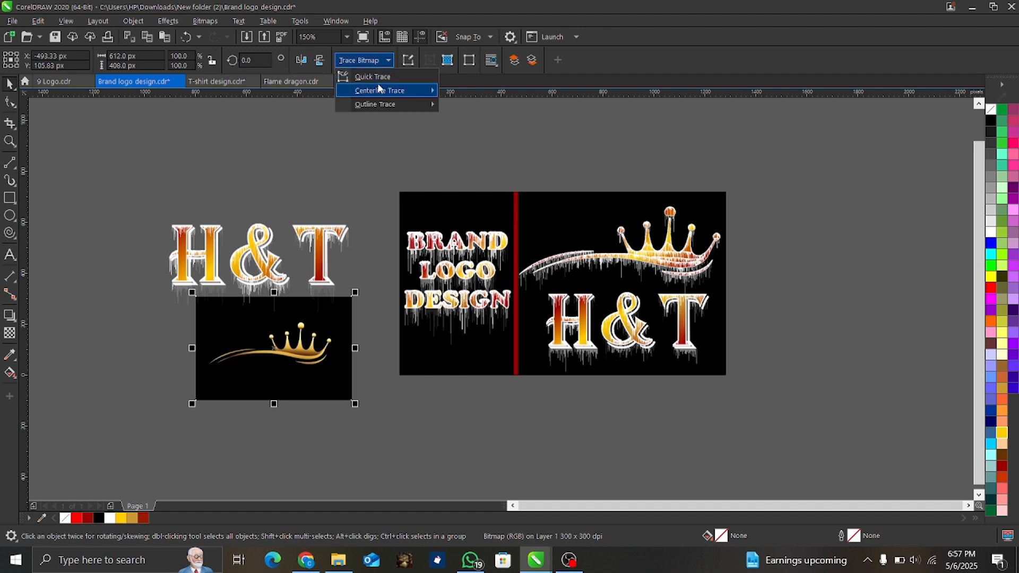
pyautogui.click(381, 78)
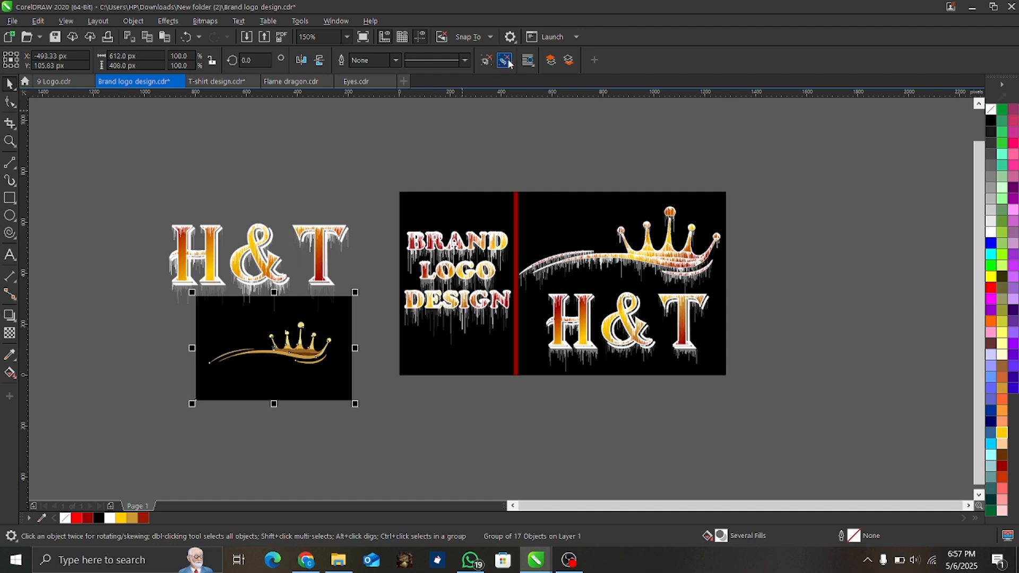
# - Ungroup the crown trace, then delete its black background shape and the original crown bitmap behind it
pyautogui.click(386, 399)
pyautogui.moveTo(332, 397); pyautogui.dragTo(214, 407)
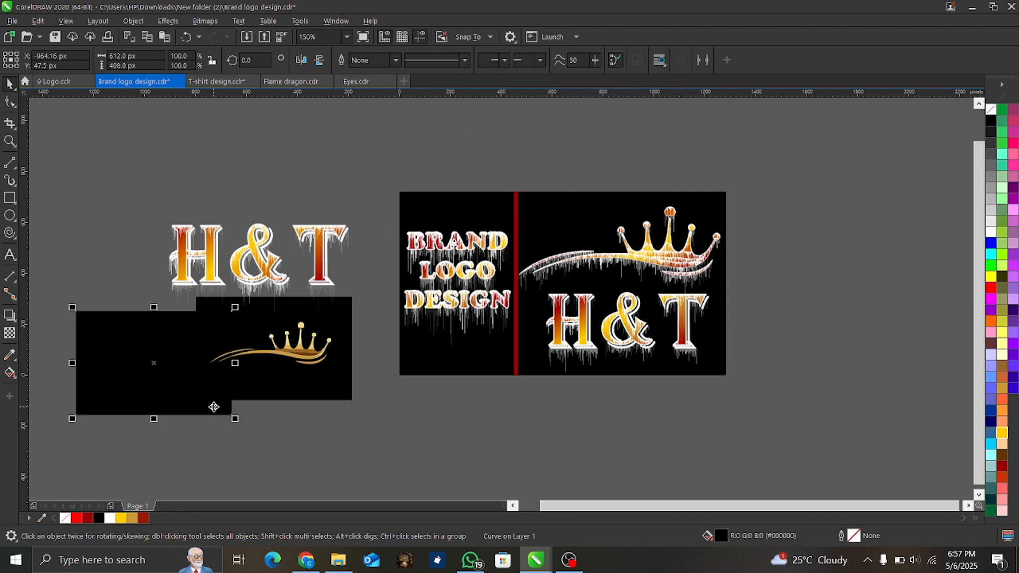
pyautogui.press('Delete')
pyautogui.click(266, 395)
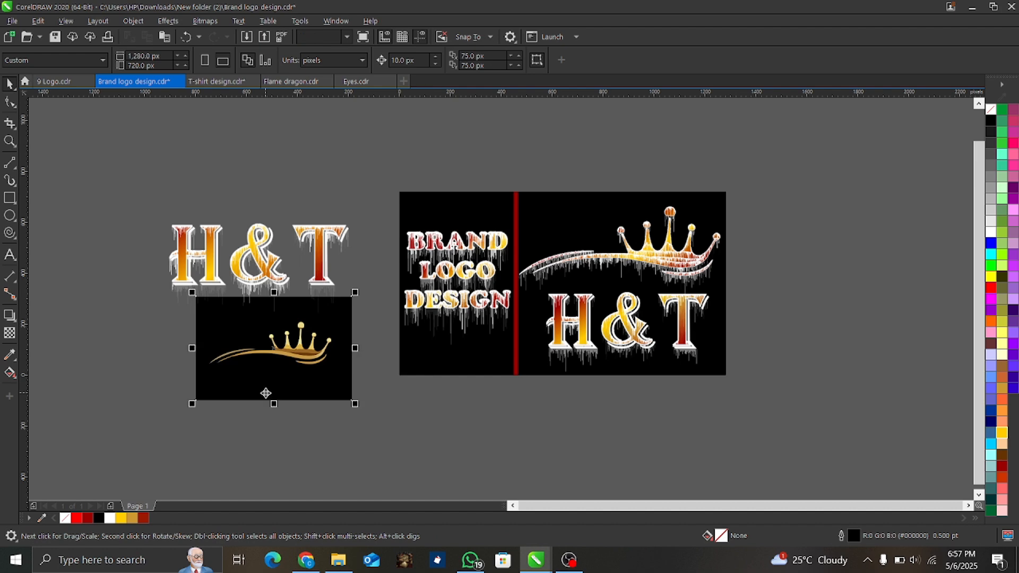
pyautogui.press('Delete')
# - Fill all traced crown pieces with dark red (#9A0000) and give them a white outline
pyautogui.moveTo(370, 410); pyautogui.dragTo(100, 306)
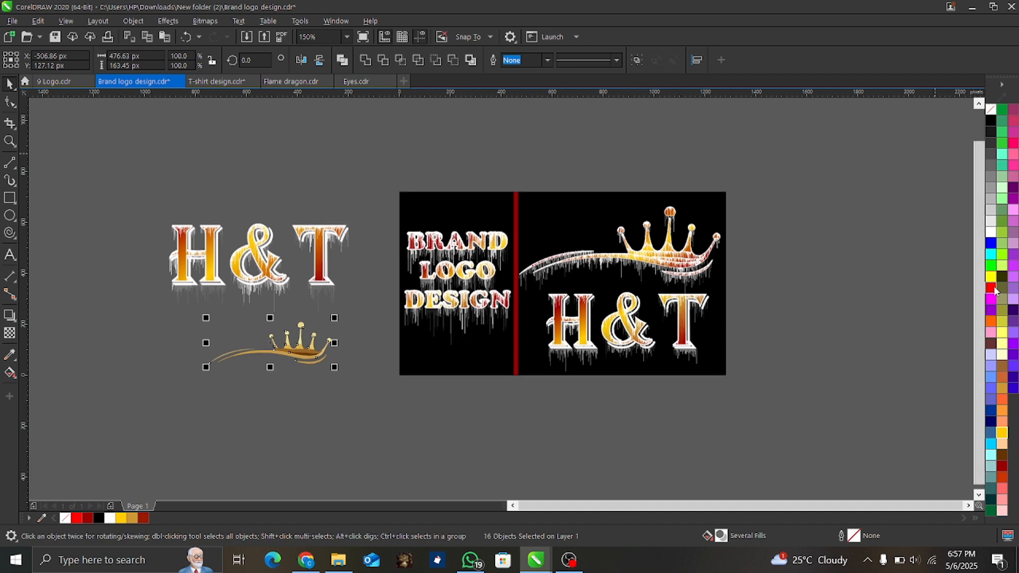
pyautogui.moveTo(995, 290); pyautogui.dragTo(981, 315)
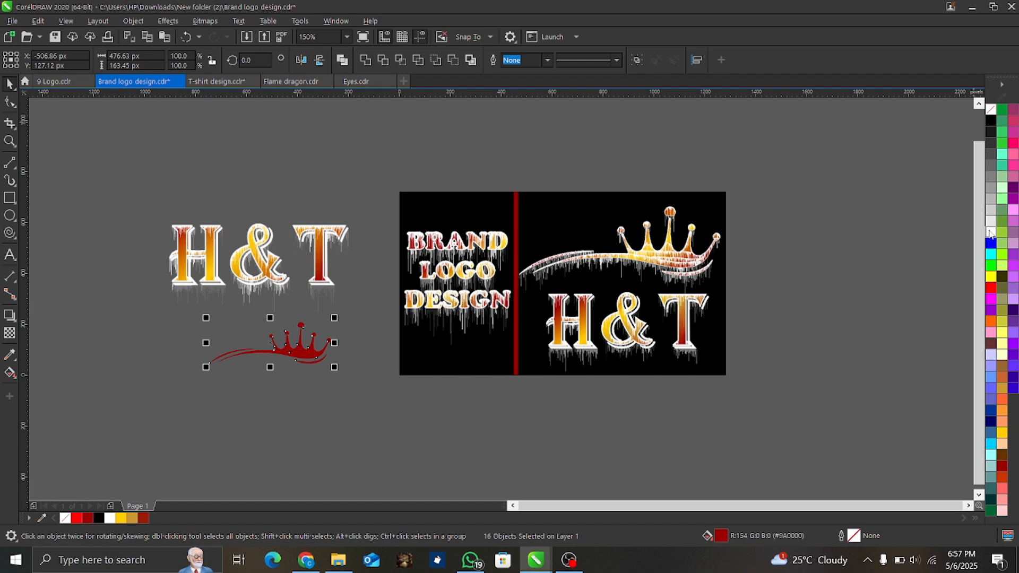
pyautogui.rightClick(990, 232)
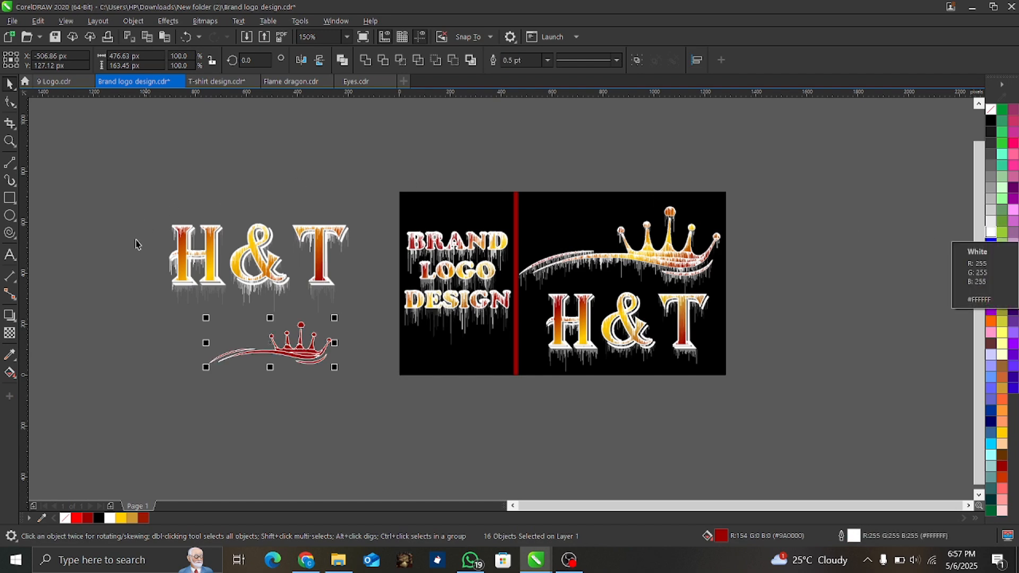
# - Apply a diagonal linear fountain fill across all traced crown pieces, dark red at both ends with a gold node at about 57%
pyautogui.click(11, 373)
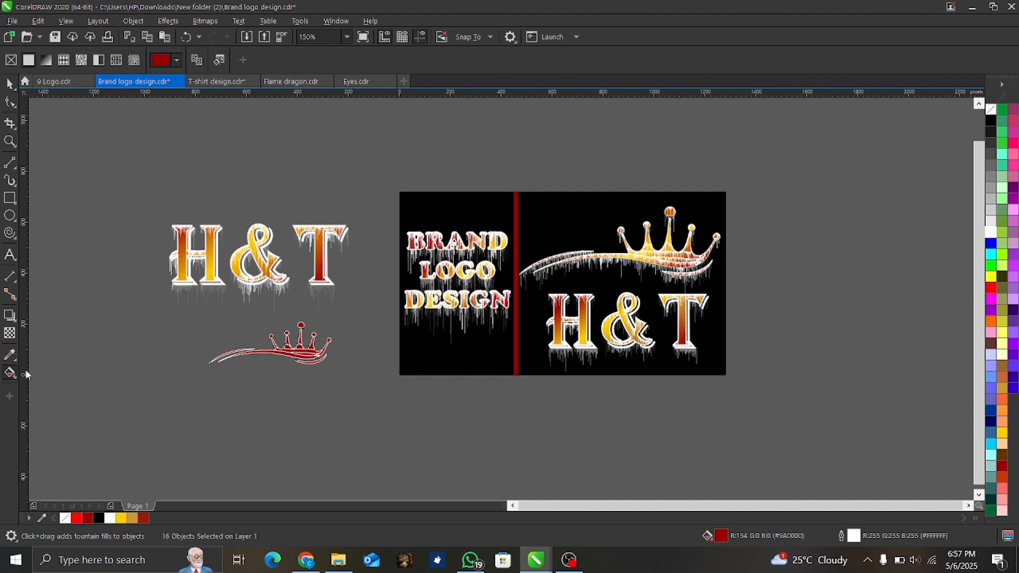
pyautogui.moveTo(185, 336); pyautogui.dragTo(312, 406)
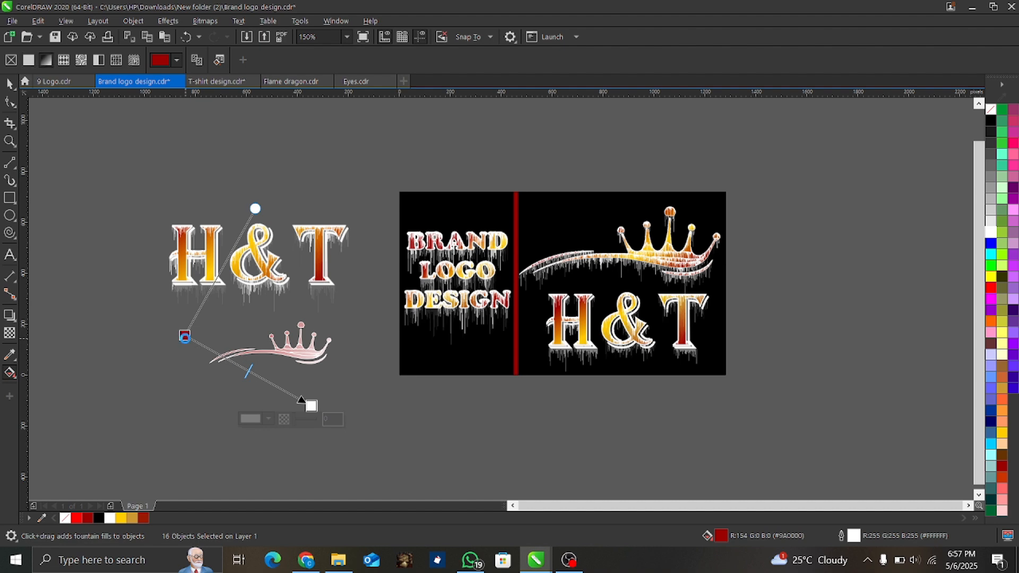
pyautogui.doubleClick(257, 377)
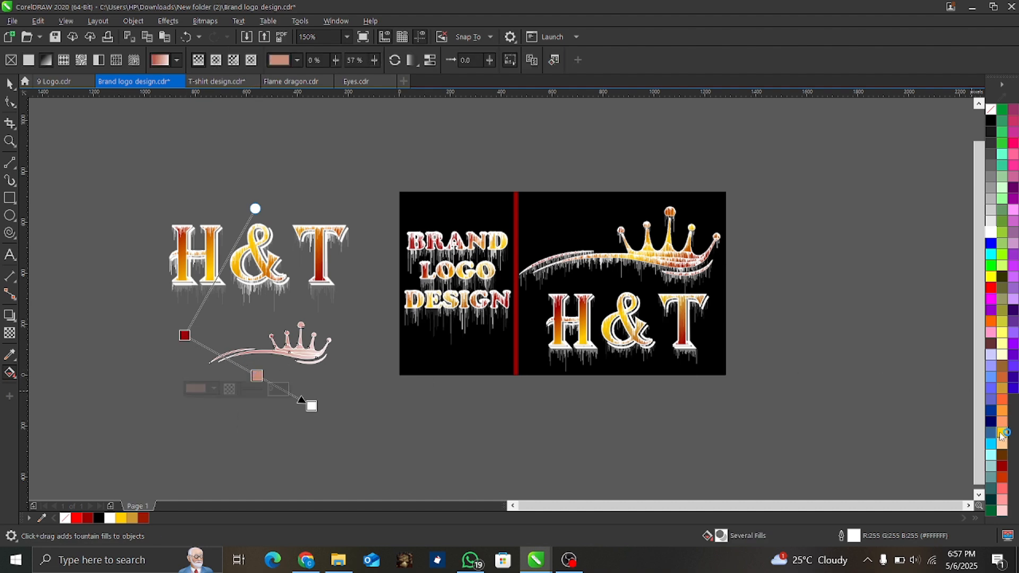
pyautogui.click(1001, 433)
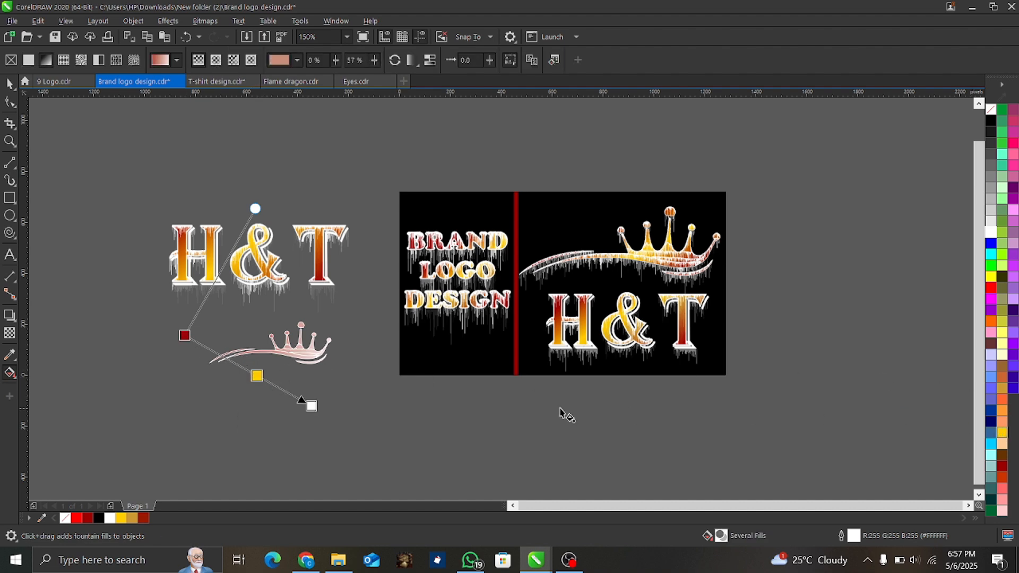
pyautogui.click(312, 406)
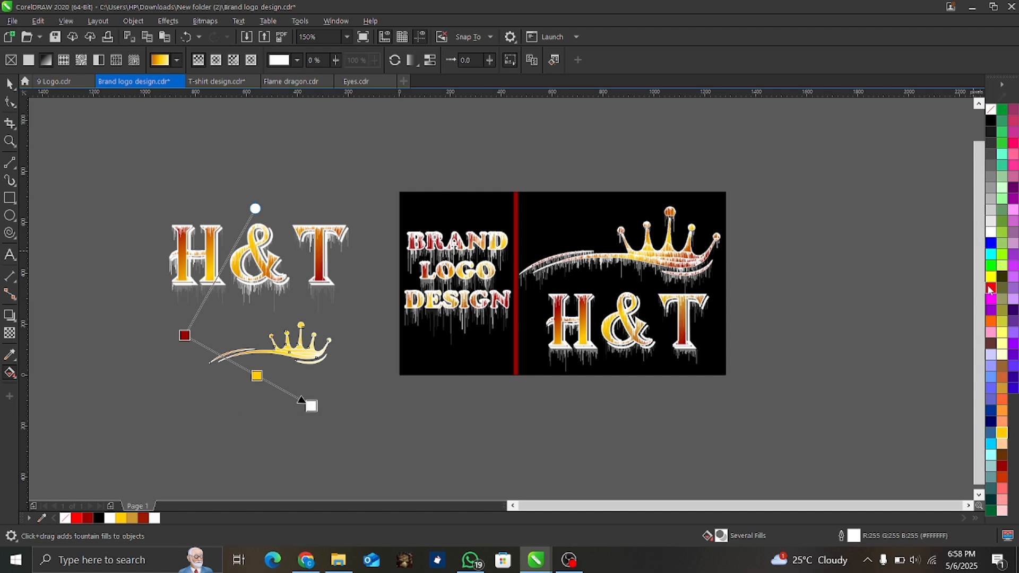
pyautogui.click(991, 289)
pyautogui.click(979, 310)
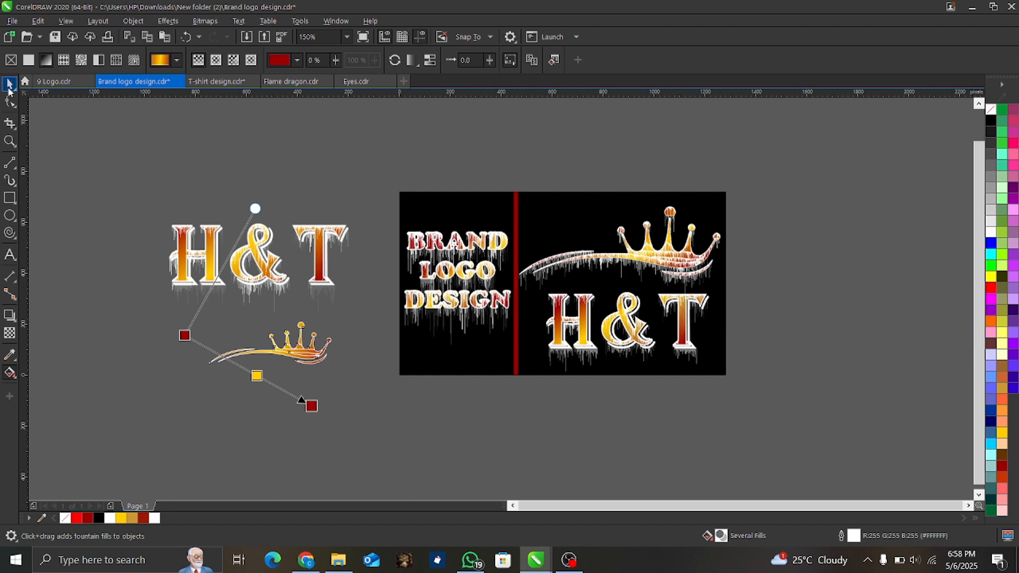
# - Enlarge the crown to about 819 px wide above the H&T lettering, and scale the lettering bitmap to about 757 px wide
pyautogui.click(9, 84)
pyautogui.moveTo(313, 366); pyautogui.dragTo(379, 217)
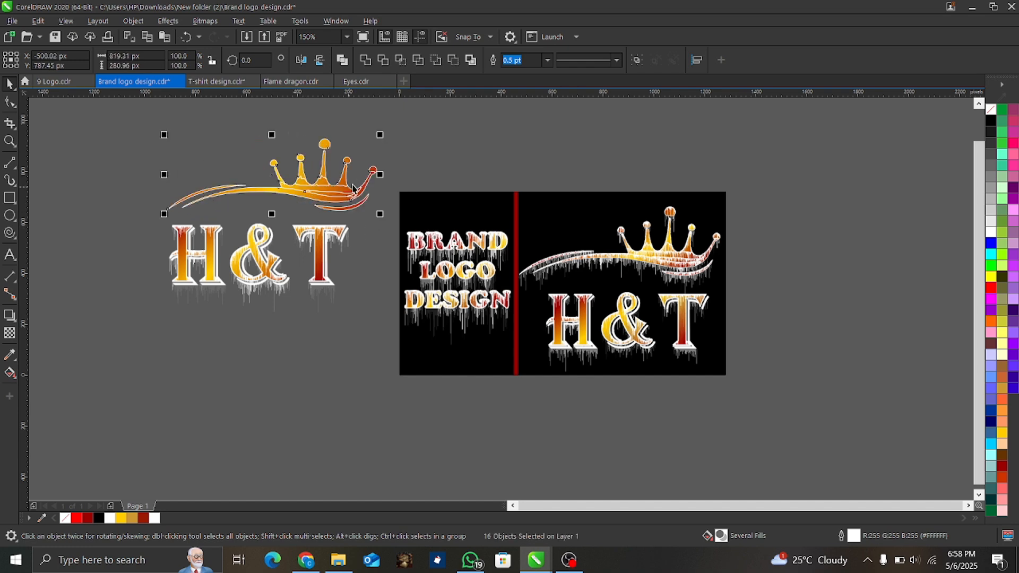
pyautogui.click(336, 253)
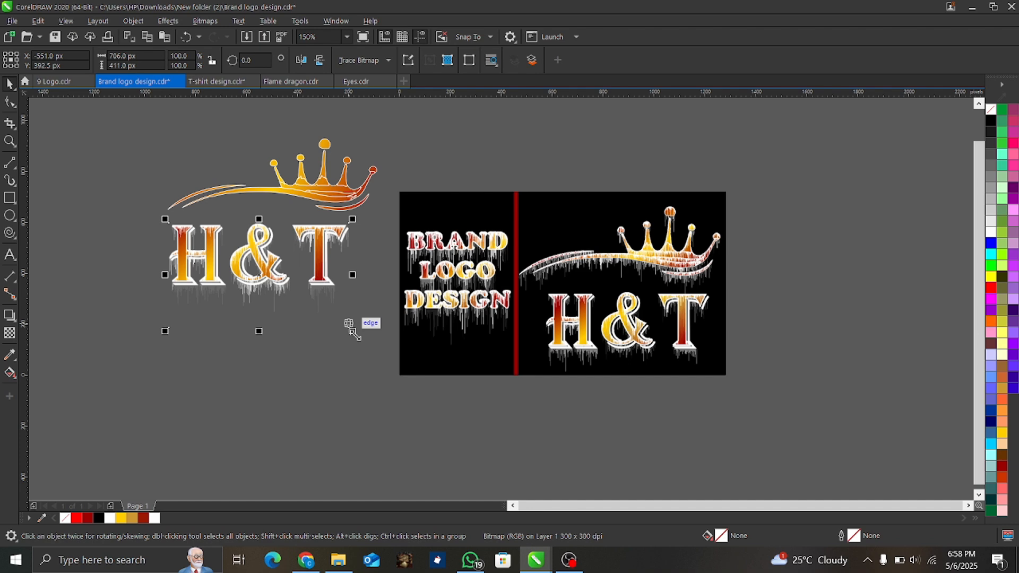
pyautogui.moveTo(351, 328); pyautogui.dragTo(368, 347)
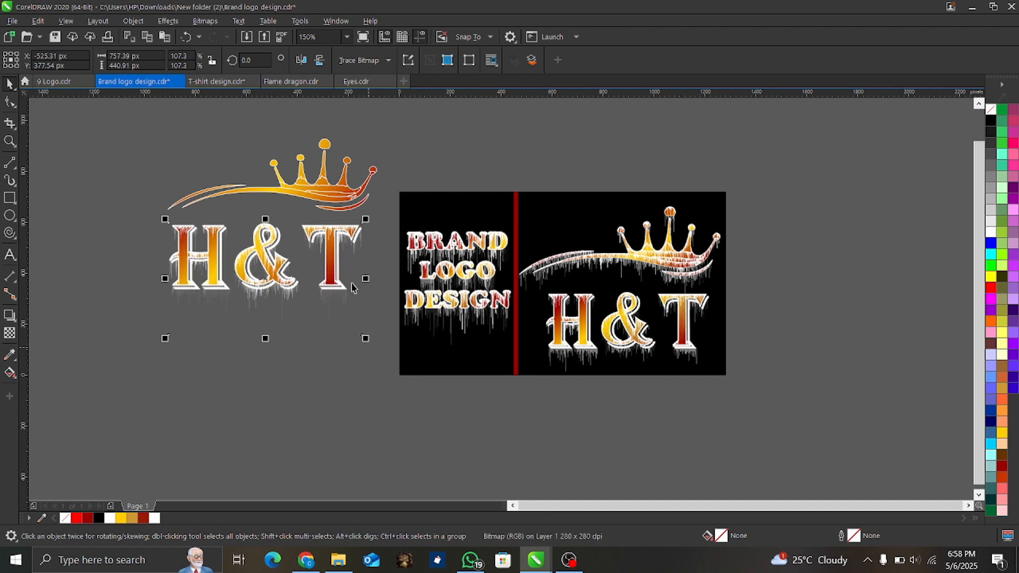
# - Convert all crown pieces into one 300 dpi RGB bitmap with anti-aliasing and a transparent background
pyautogui.moveTo(110, 113); pyautogui.dragTo(434, 229)
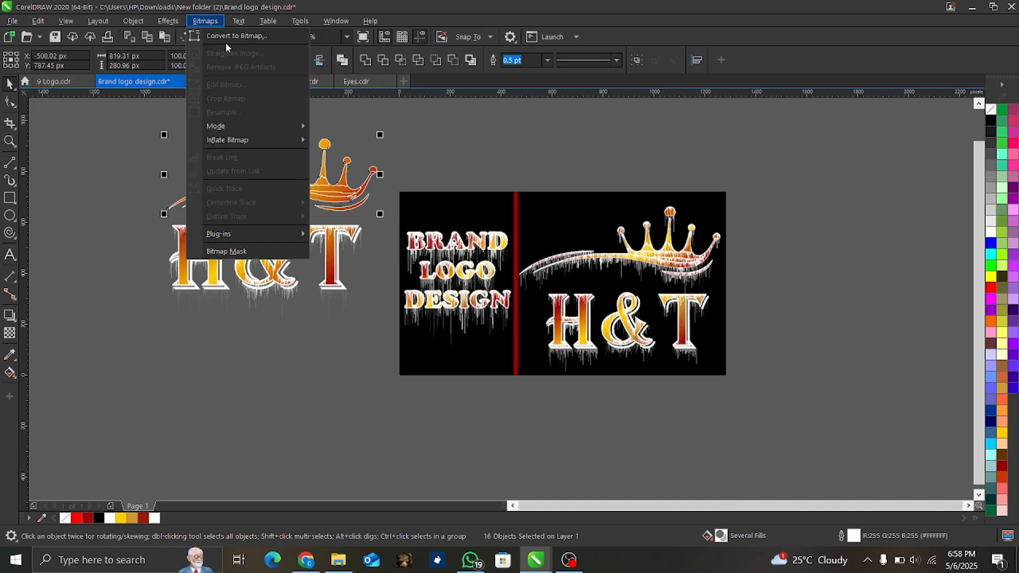
pyautogui.click(226, 37)
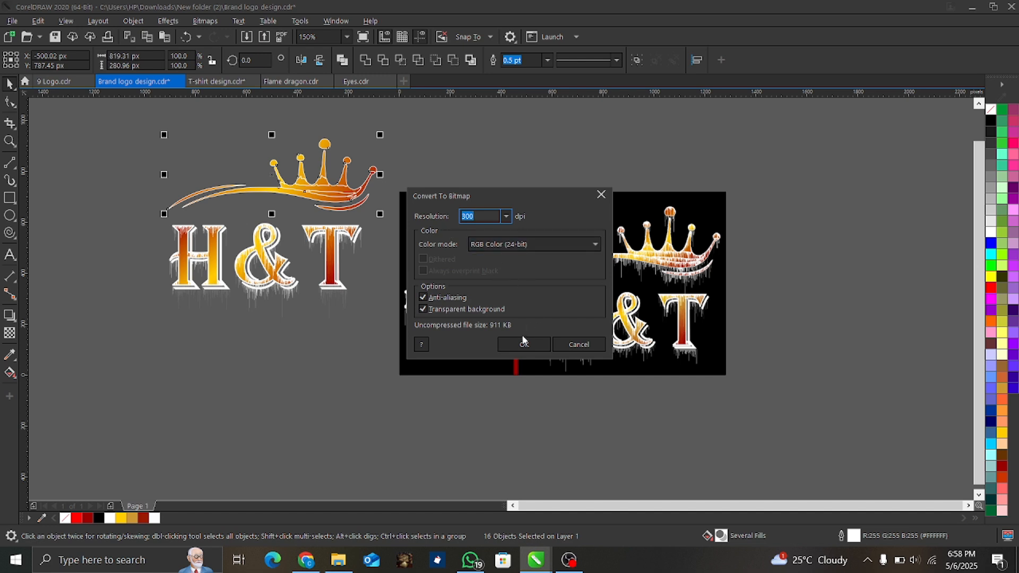
pyautogui.click(521, 343)
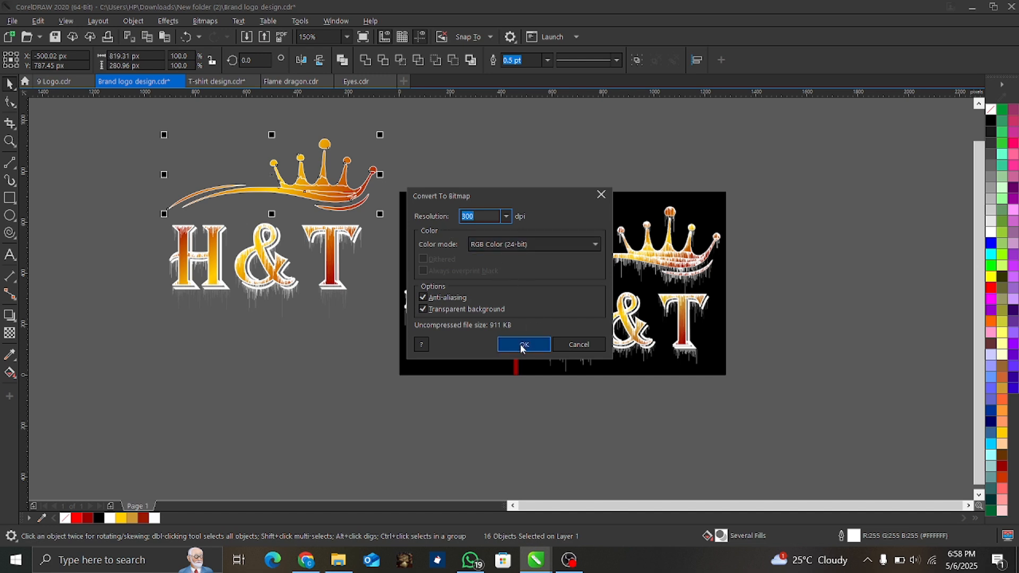
# - Apply the Wet Paint distortion to the crown bitmap with wetness 48 and percent 100
pyautogui.click(175, 22)
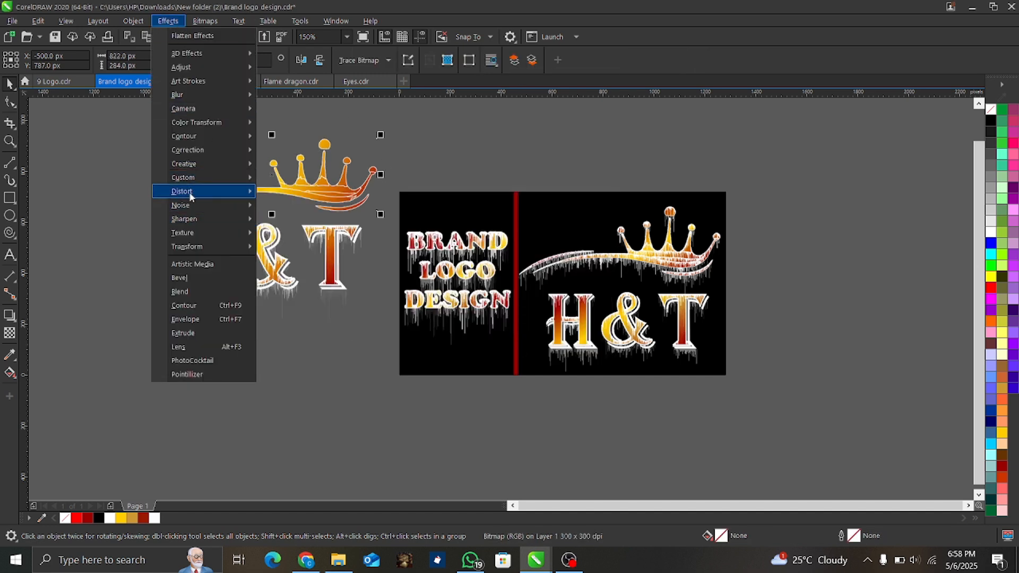
pyautogui.moveTo(191, 196)
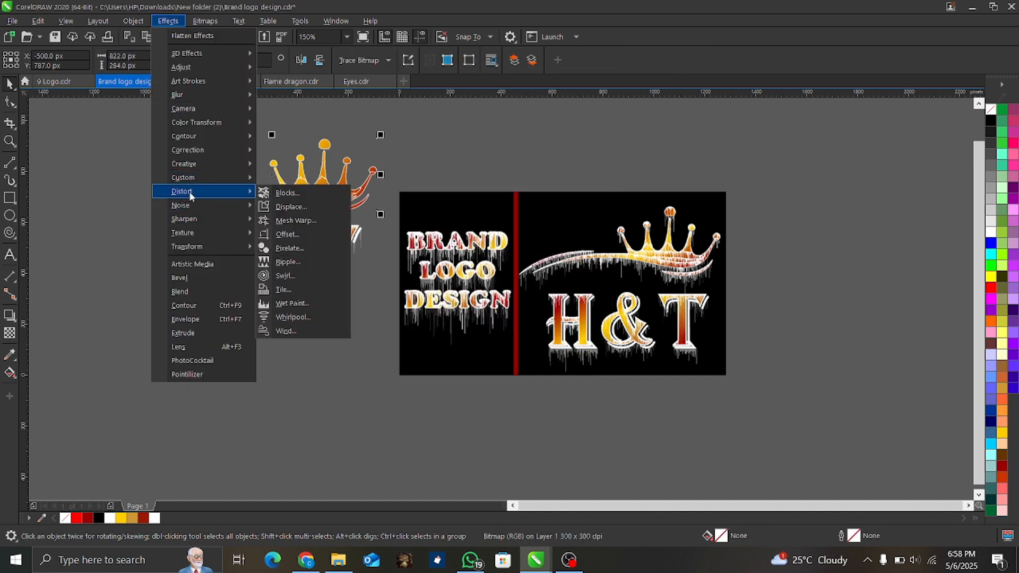
pyautogui.click(295, 303)
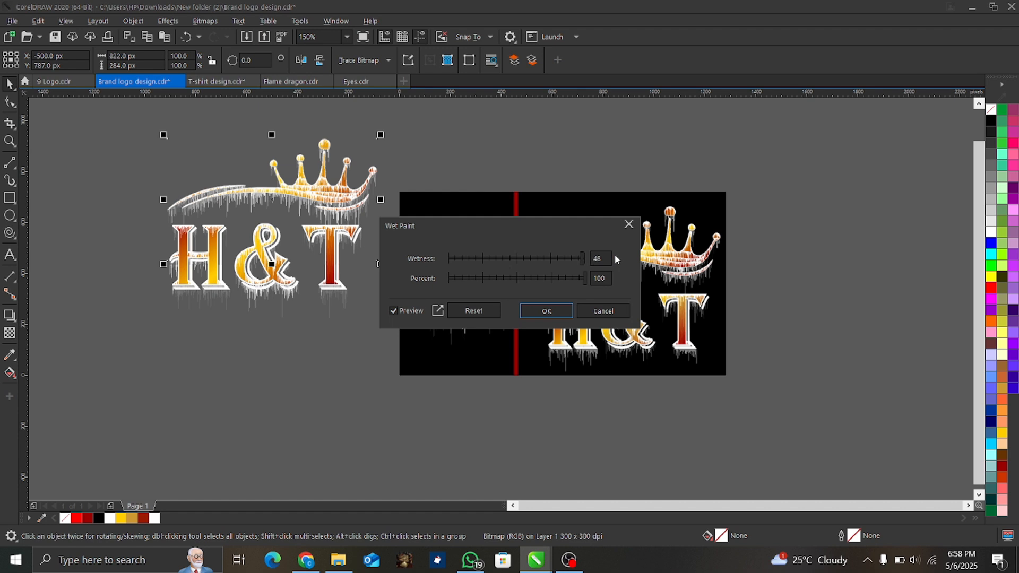
pyautogui.click(544, 313)
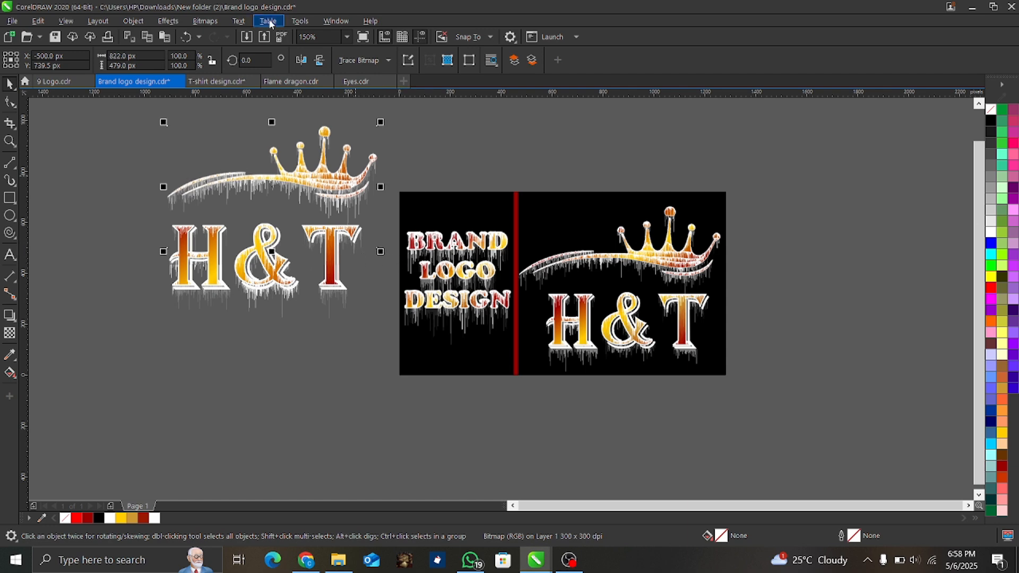
# - Move the dripping crown and H&T lettering together to the empty area right of the black reference design
pyautogui.moveTo(131, 109); pyautogui.dragTo(391, 361)
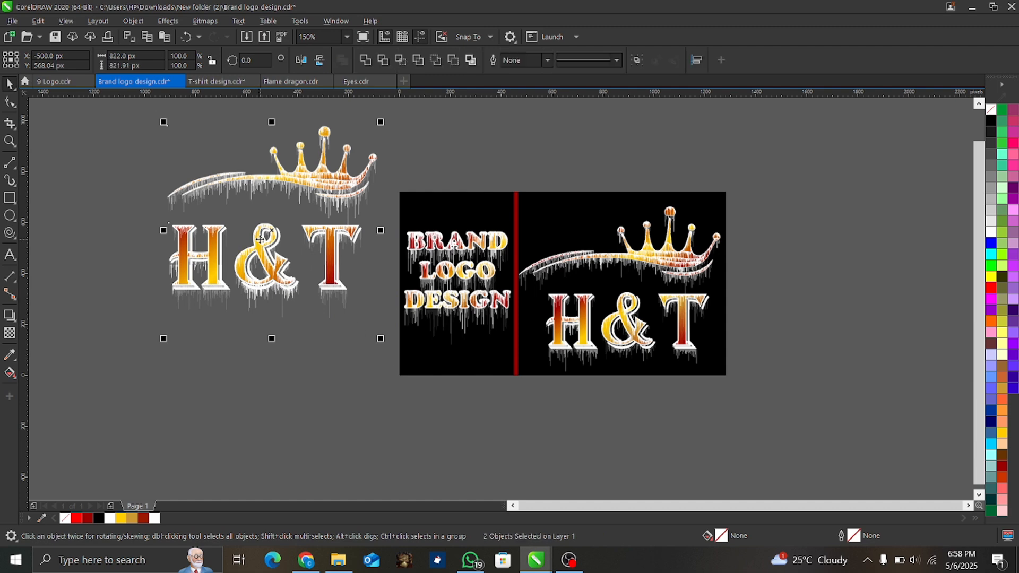
pyautogui.moveTo(260, 239); pyautogui.dragTo(840, 295)
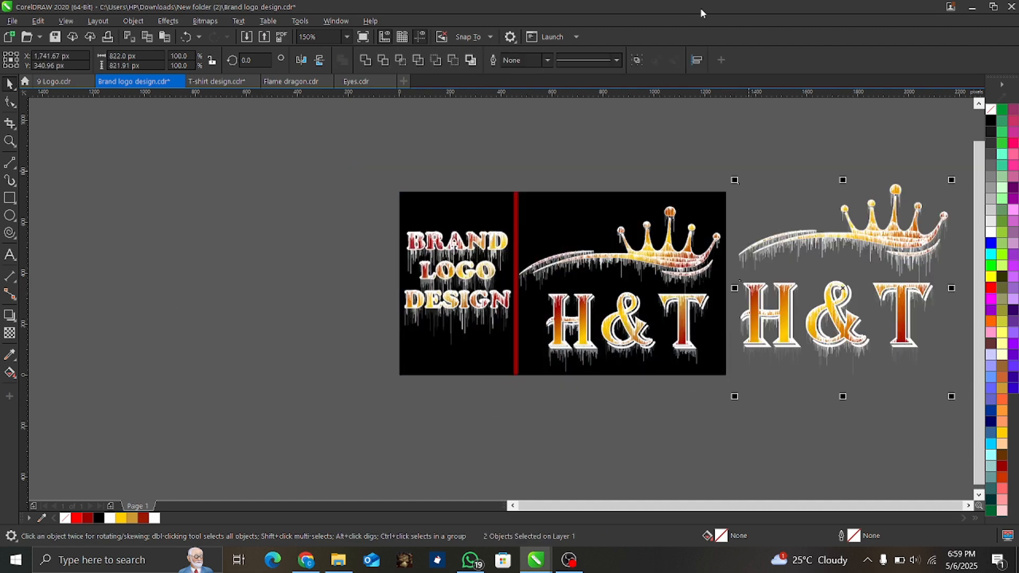